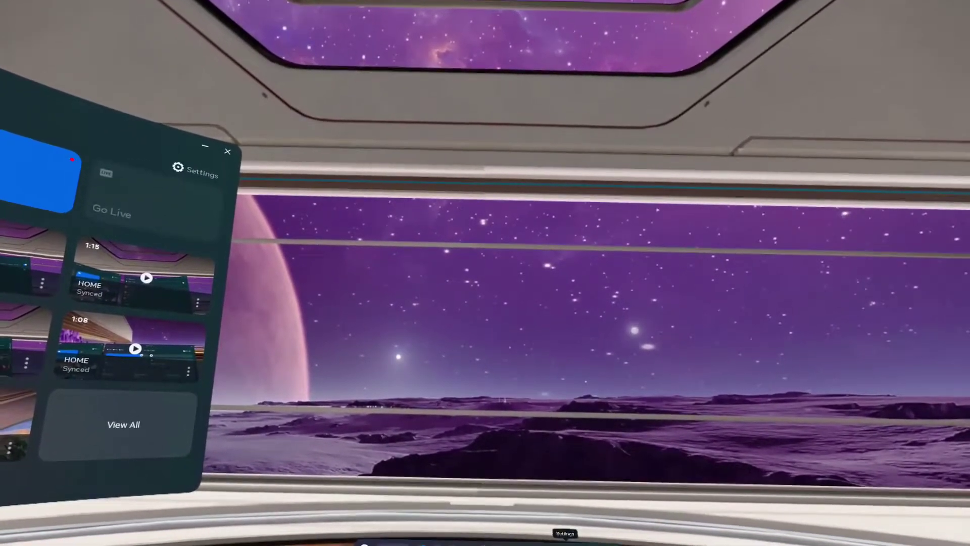
- Open the full Settings menu from Quick settings via the clock
left_click(568, 539)
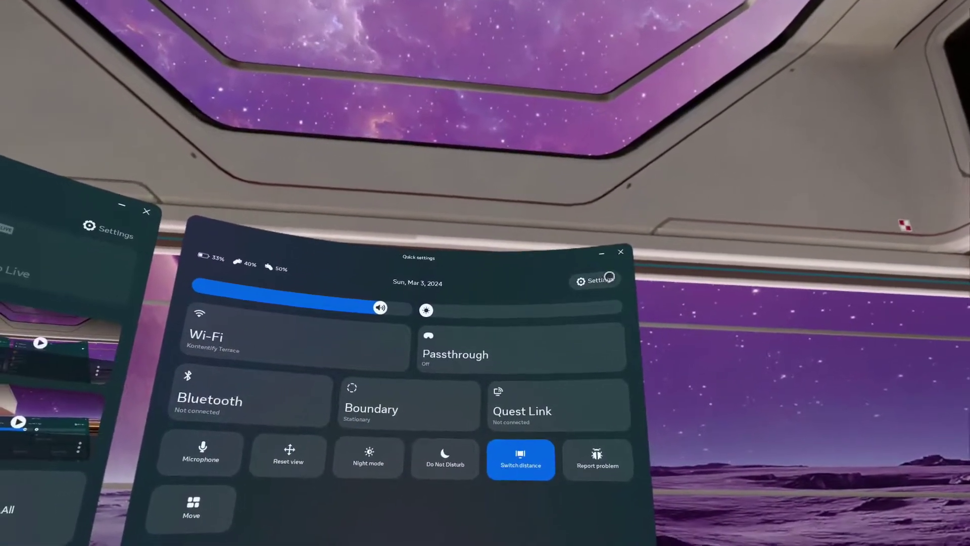
left_click(598, 280)
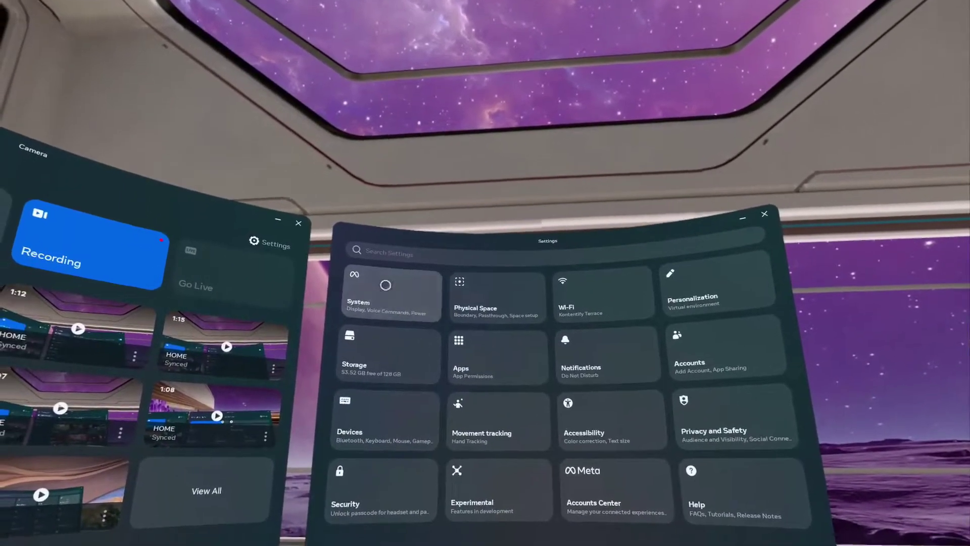
- Go to System settings and show its Software update page
left_click(376, 299)
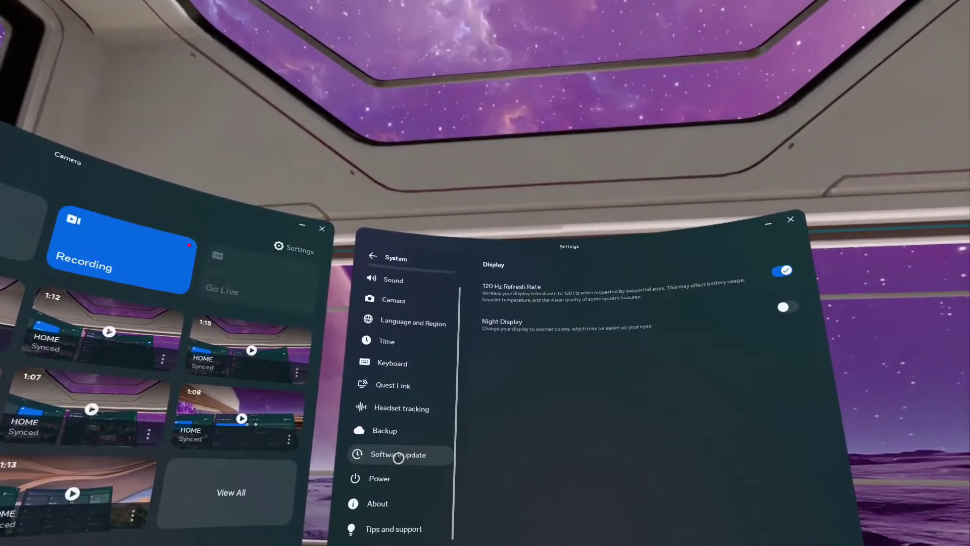
left_click(399, 454)
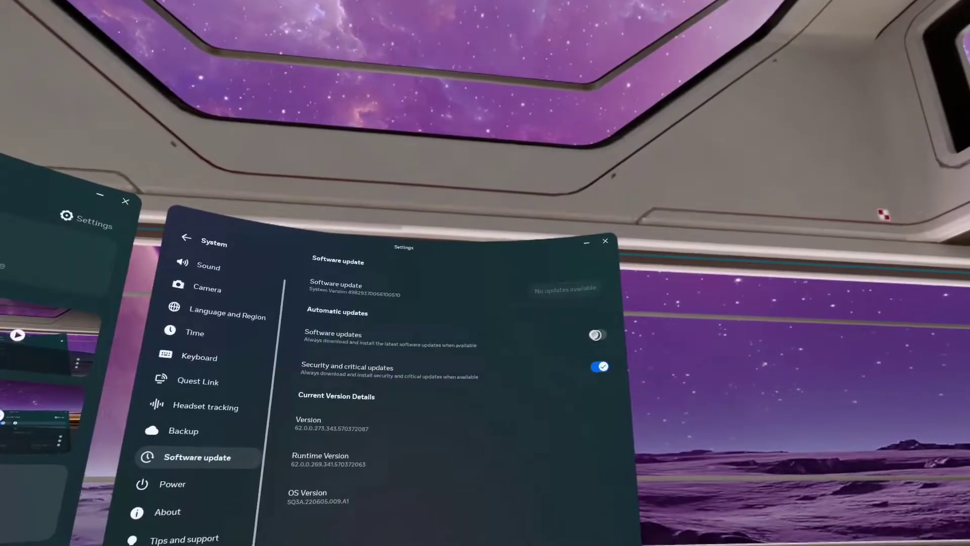
- Turn on the Software updates toggle under Automatic updates
left_click(601, 340)
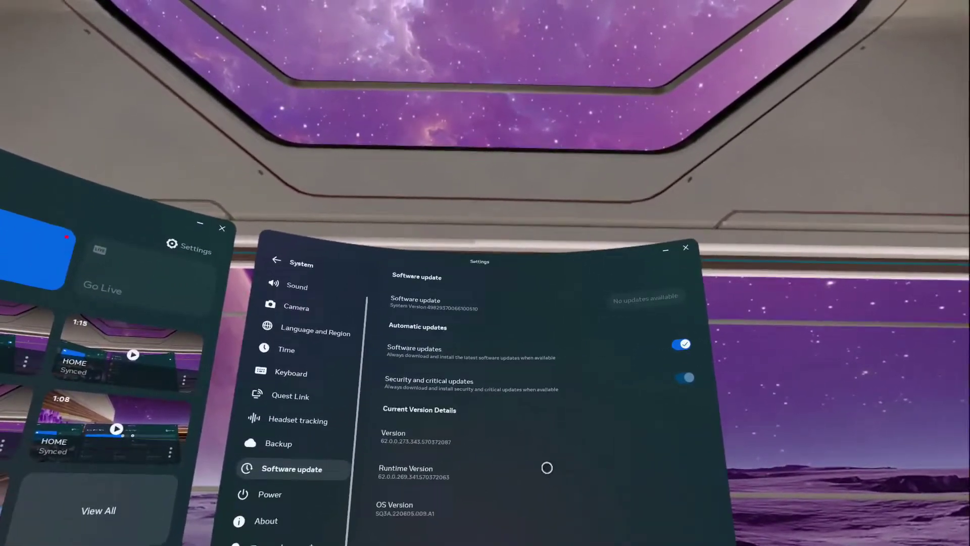